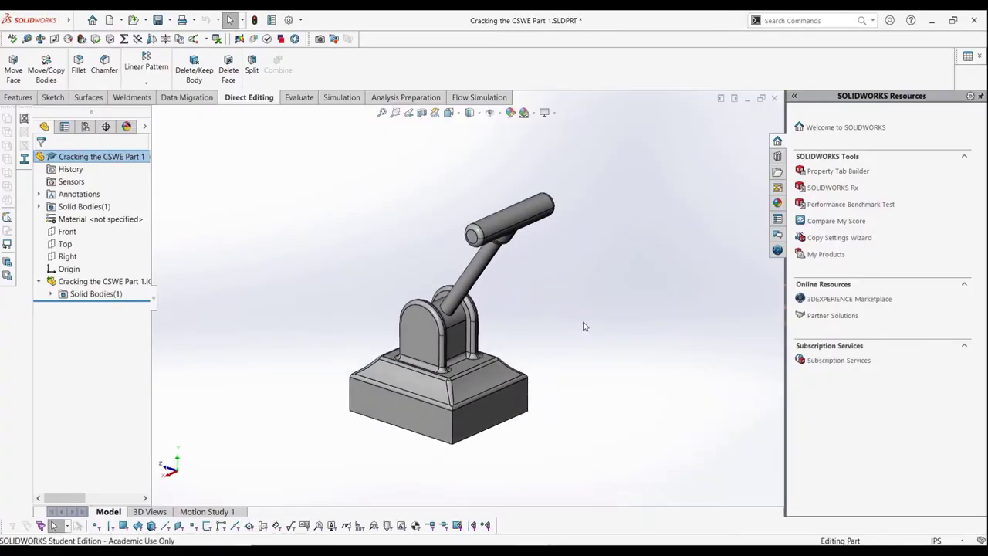
# Turn on the display of temporary axes for the model
pyautogui.scroll(-1, 584, 326)
pyautogui.scroll(1, 584, 326)
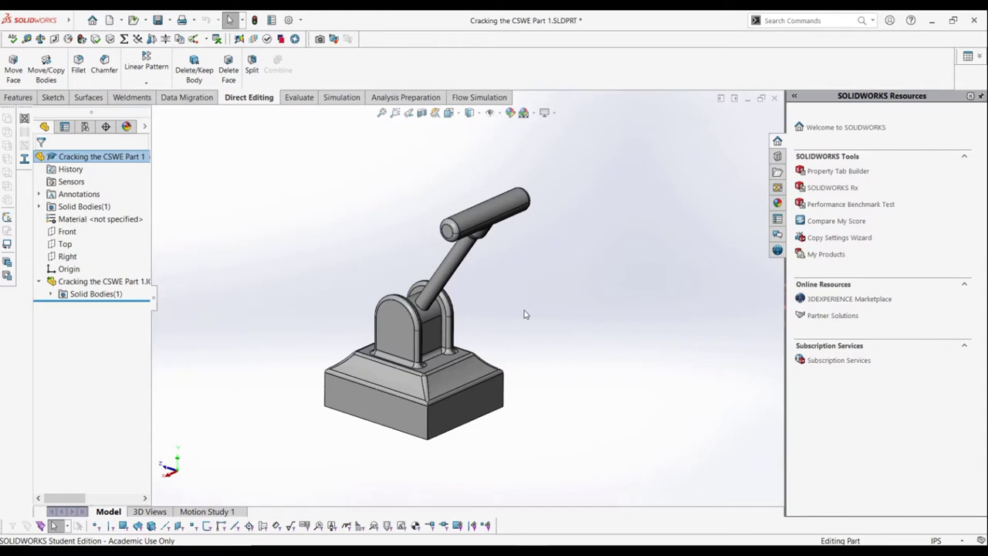
pyautogui.click(499, 113)
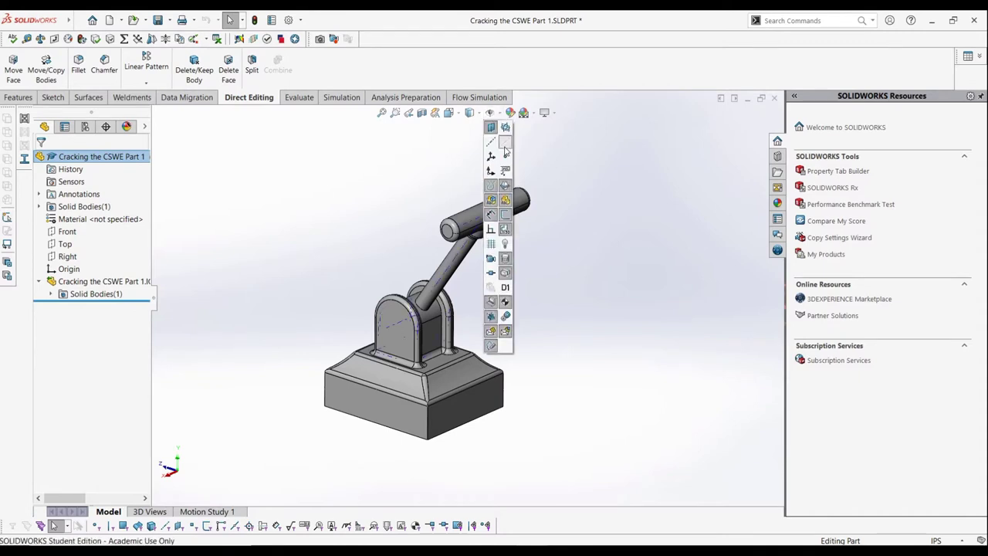
pyautogui.click(507, 153)
pyautogui.scroll(-2, 371, 236)
pyautogui.moveTo(372, 236)
pyautogui.mouseDown(button='middle')
pyautogui.moveTo(389, 265)
pyautogui.moveTo(382, 248)
pyautogui.mouseUp(button='middle')
# Measure the angle between the Front plane and the axis of the tilted handle shaft
pyautogui.moveTo(359, 240); pyautogui.dragTo(402, 246, button='right')
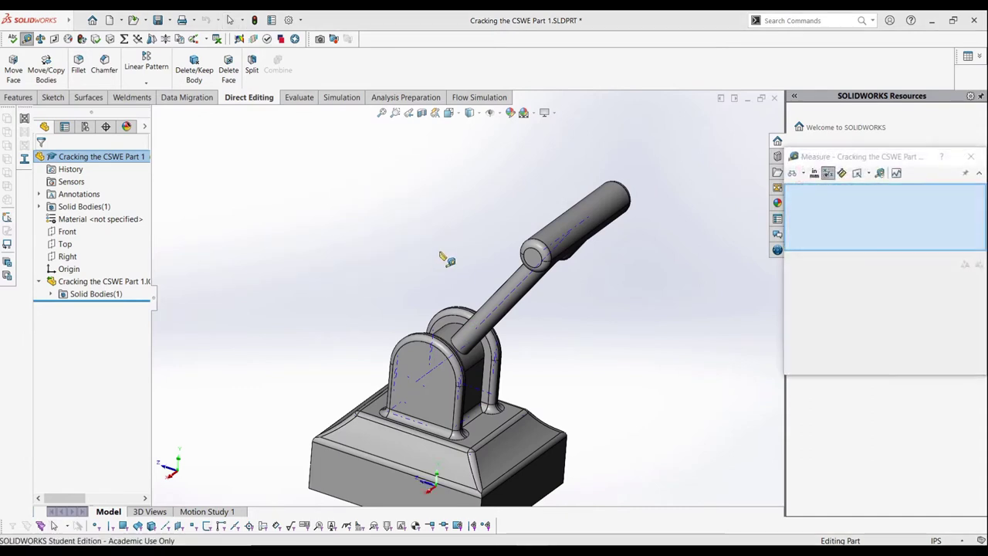
pyautogui.click(70, 233)
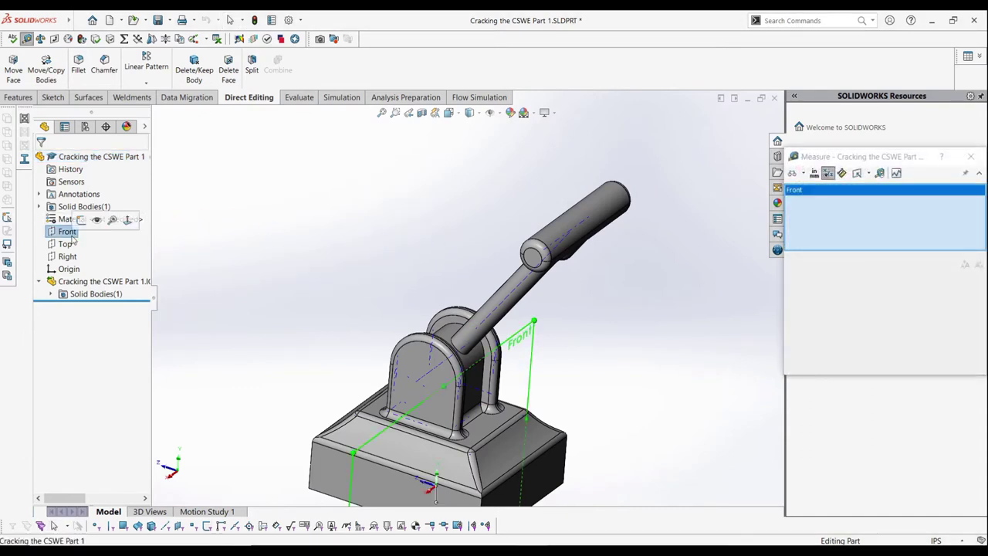
pyautogui.click(524, 300)
pyautogui.moveTo(605, 362); pyautogui.dragTo(639, 324, button='middle')
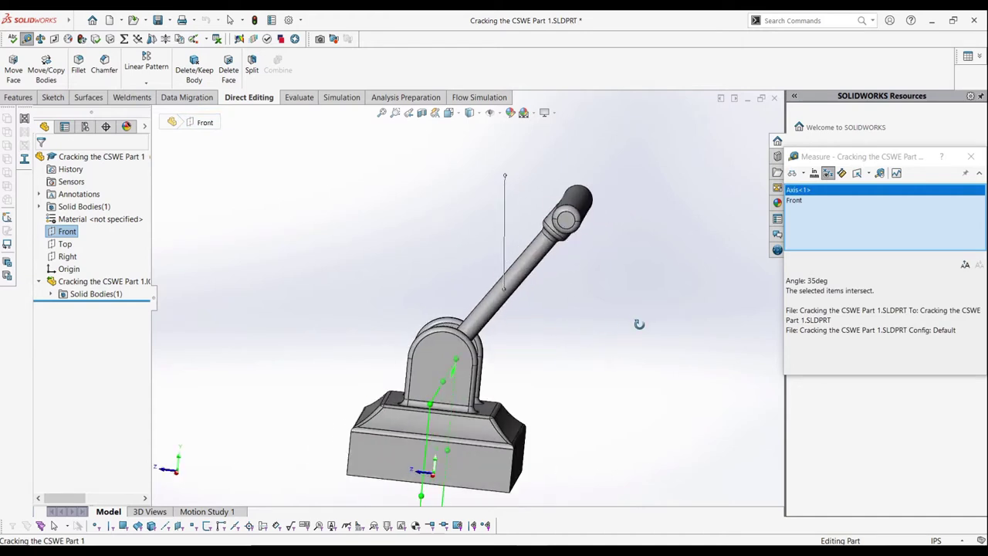
pyautogui.scroll(-2, 645, 328)
pyautogui.doubleClick(817, 281)
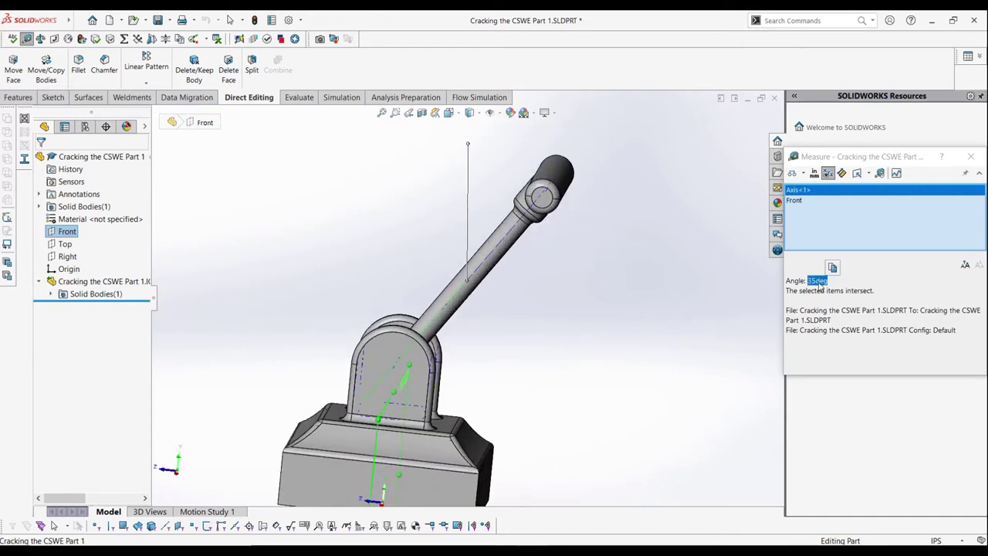
pyautogui.click(813, 286)
pyautogui.click(971, 156)
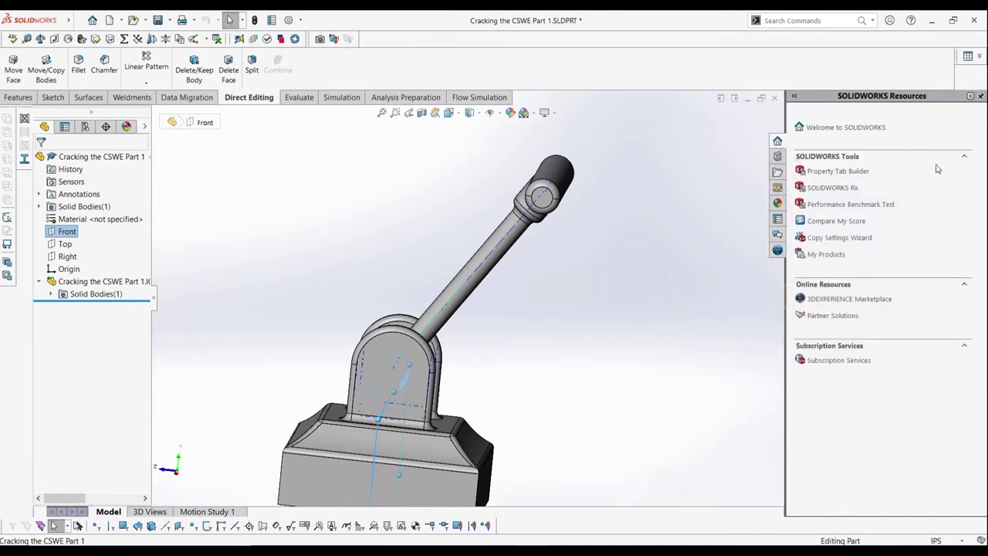
# Delete the curved barrel face between the two uprights, where the handle shaft meets the base, using the plain Delete option
pyautogui.moveTo(581, 316); pyautogui.dragTo(569, 419, button='middle')
pyautogui.click(397, 327)
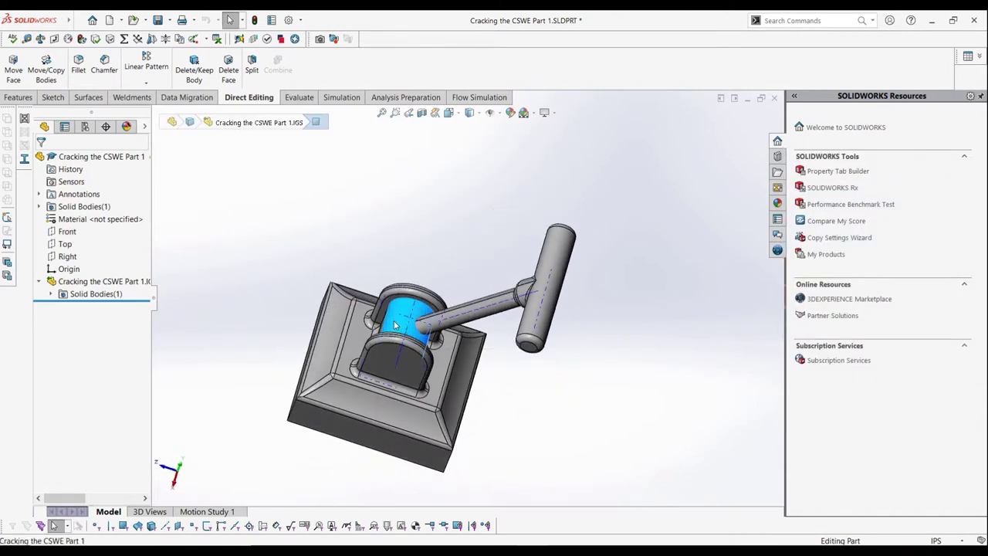
pyautogui.click(399, 232)
pyautogui.scroll(-4, 423, 286)
pyautogui.moveTo(422, 284); pyautogui.dragTo(449, 311, button='middle')
pyautogui.scroll(4, 434, 232)
pyautogui.scroll(-3, 450, 311)
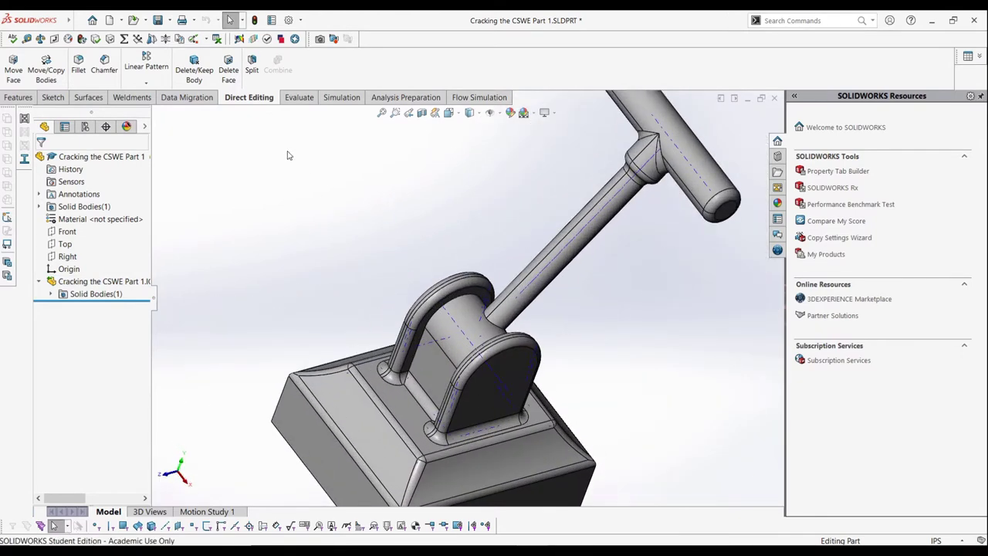
pyautogui.click(228, 68)
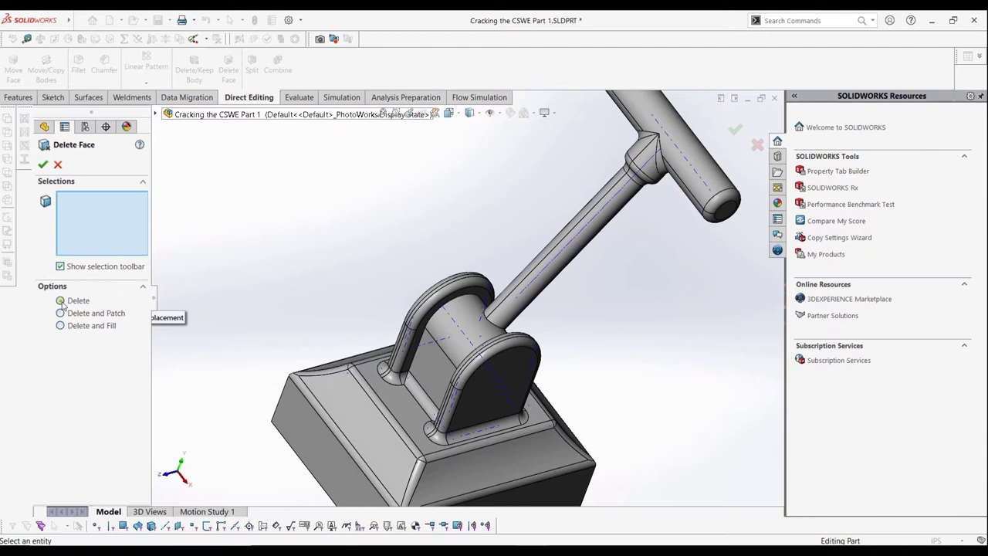
pyautogui.click(462, 324)
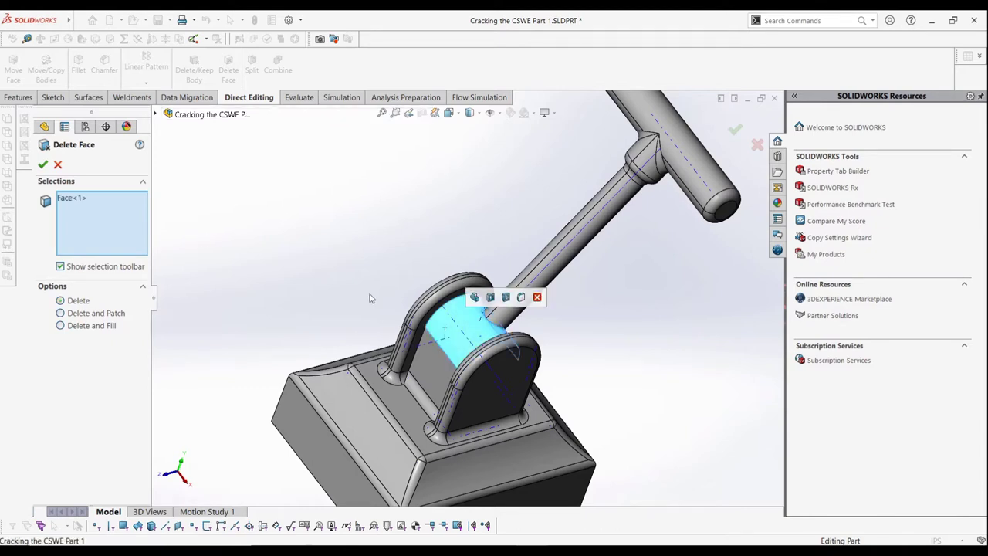
pyautogui.click(43, 164)
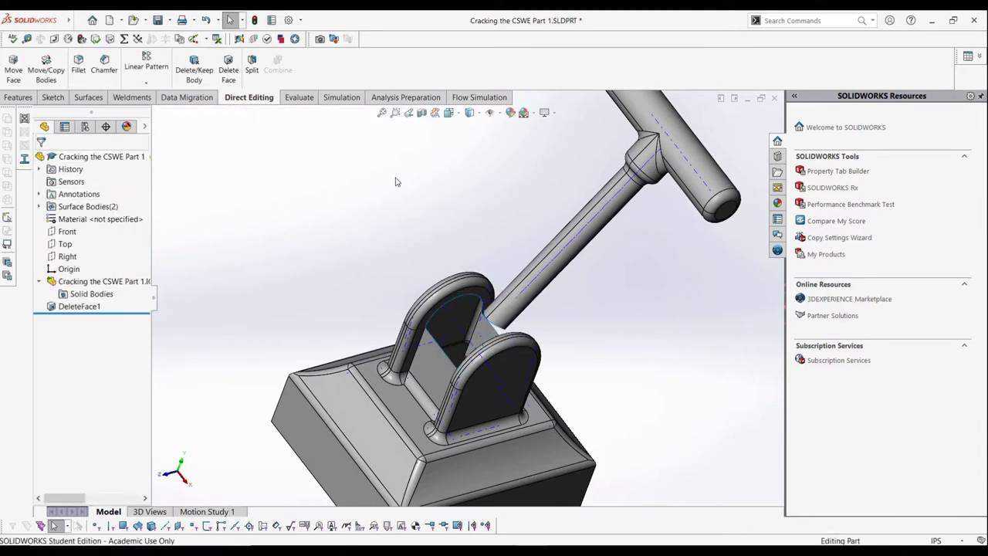
# Section the model along the Front plane to inspect the interior of the surface bodies
pyautogui.click(422, 114)
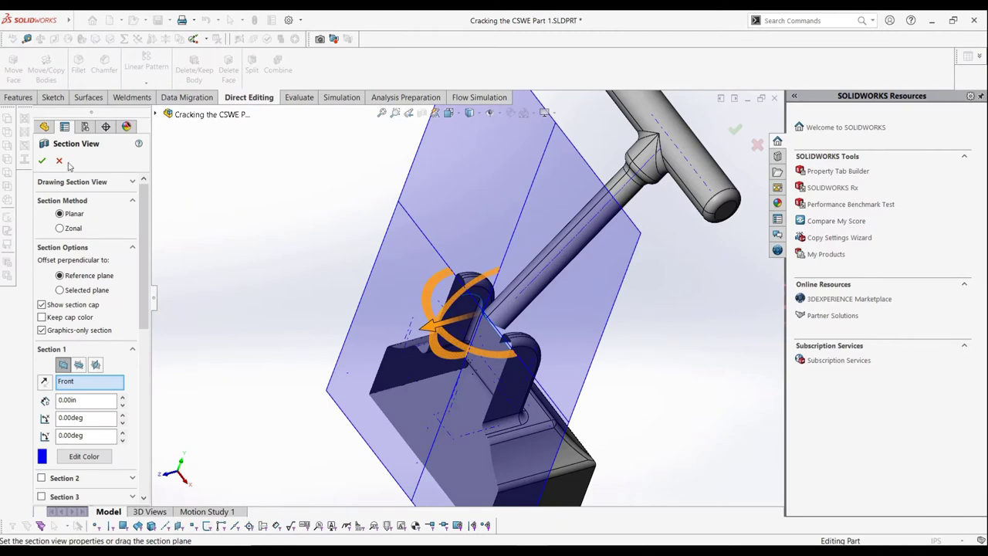
pyautogui.click(41, 161)
pyautogui.moveTo(324, 271); pyautogui.dragTo(409, 161, button='middle')
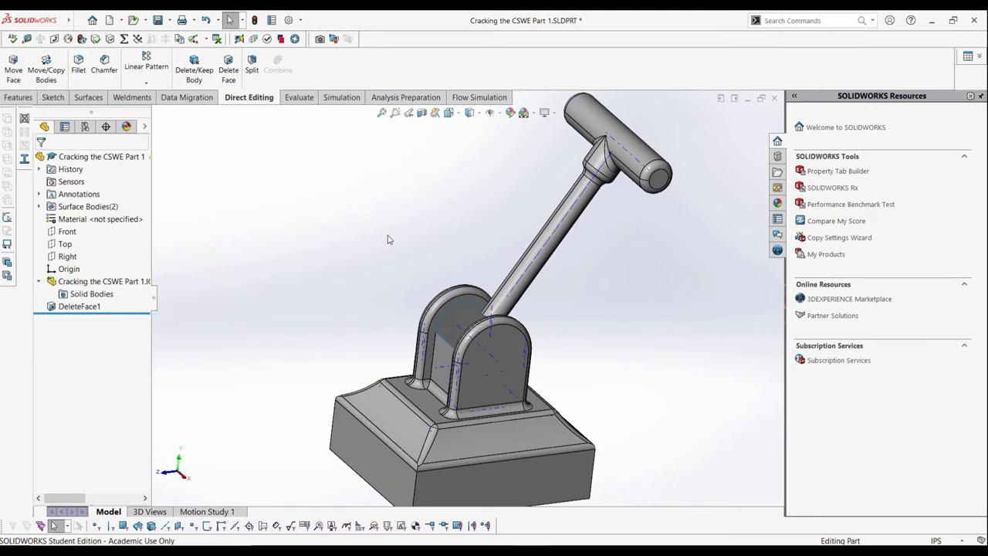
pyautogui.moveTo(457, 258)
pyautogui.mouseDown(button='middle')
pyautogui.moveTo(471, 254)
pyautogui.moveTo(459, 265)
pyautogui.mouseUp(button='middle')
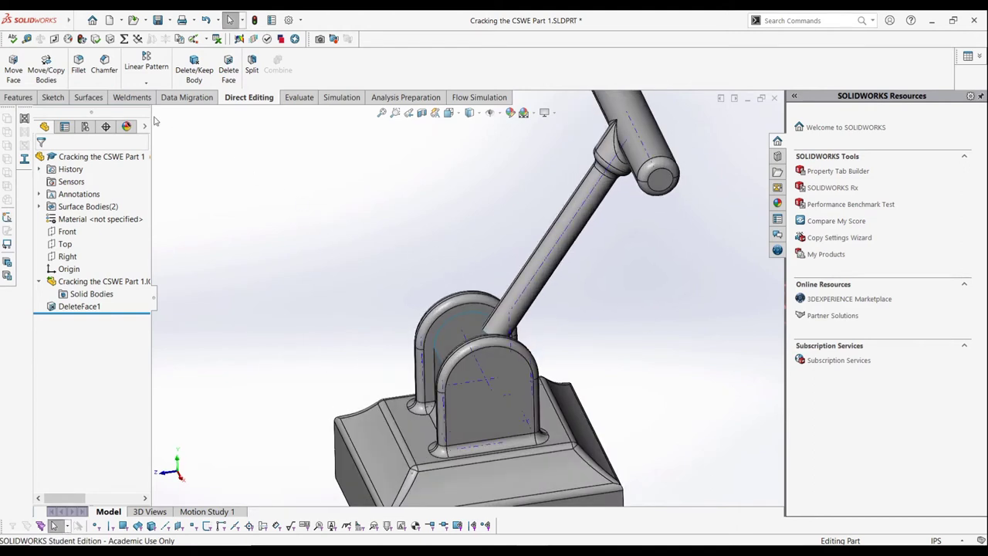
# Rotate the handle surface body by 35 degrees about the barrel's temporary axis between the uprights
pyautogui.click(47, 73)
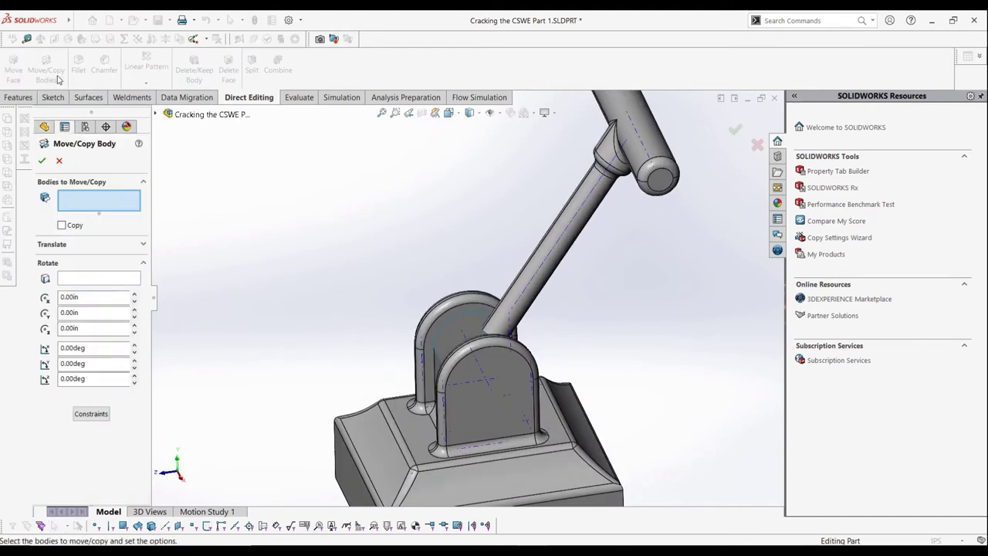
pyautogui.click(553, 223)
pyautogui.click(103, 279)
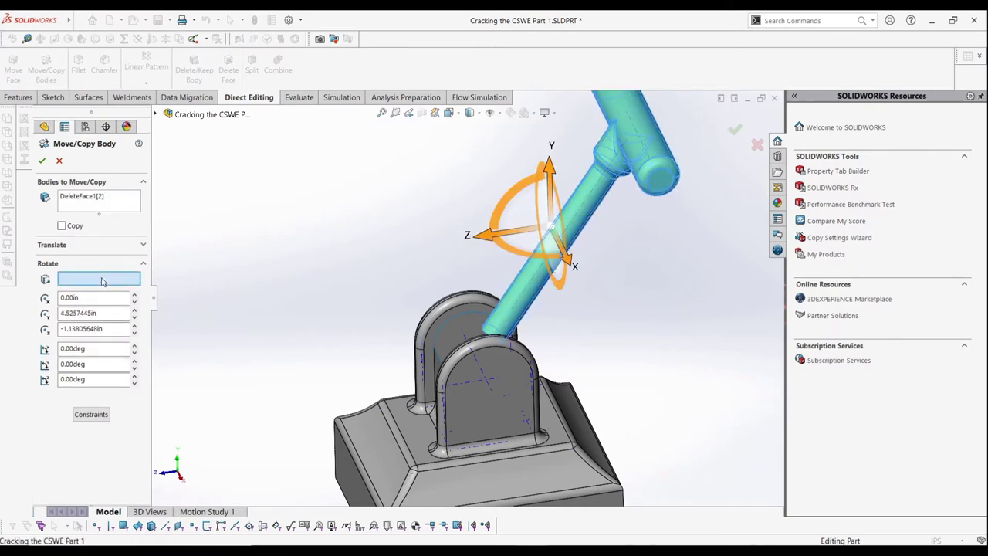
pyautogui.click(472, 348)
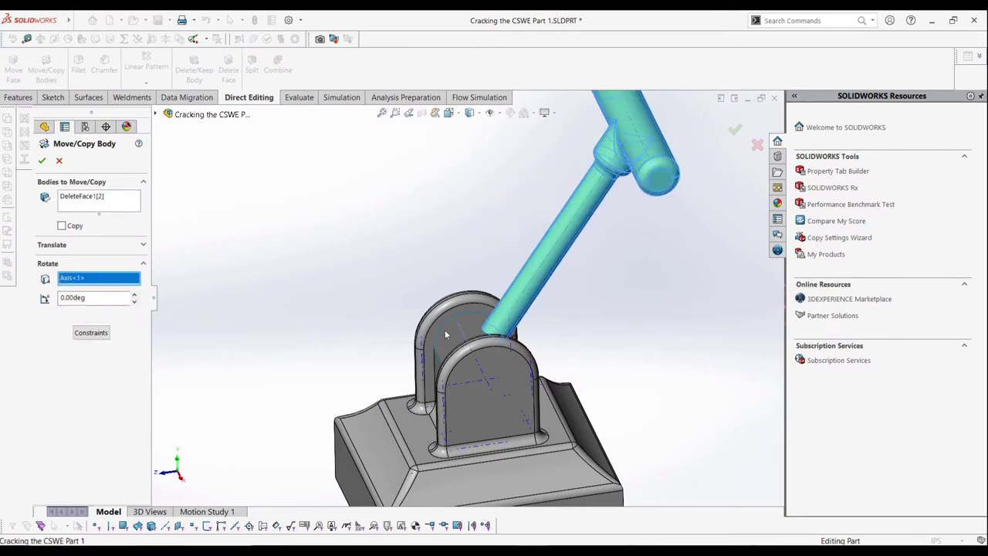
pyautogui.moveTo(472, 348); pyautogui.dragTo(459, 318, button='middle')
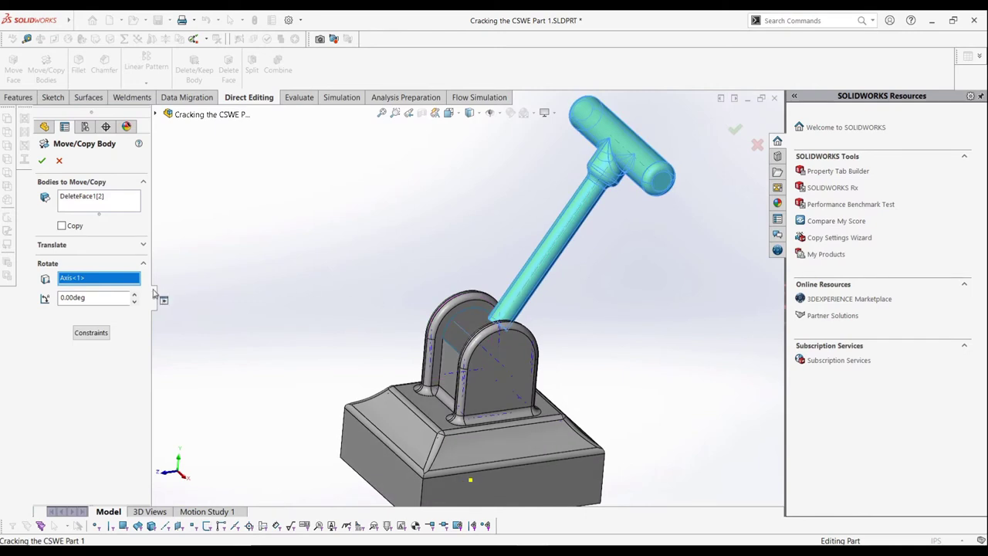
pyautogui.moveTo(109, 297); pyautogui.dragTo(21, 303)
pyautogui.write('35')
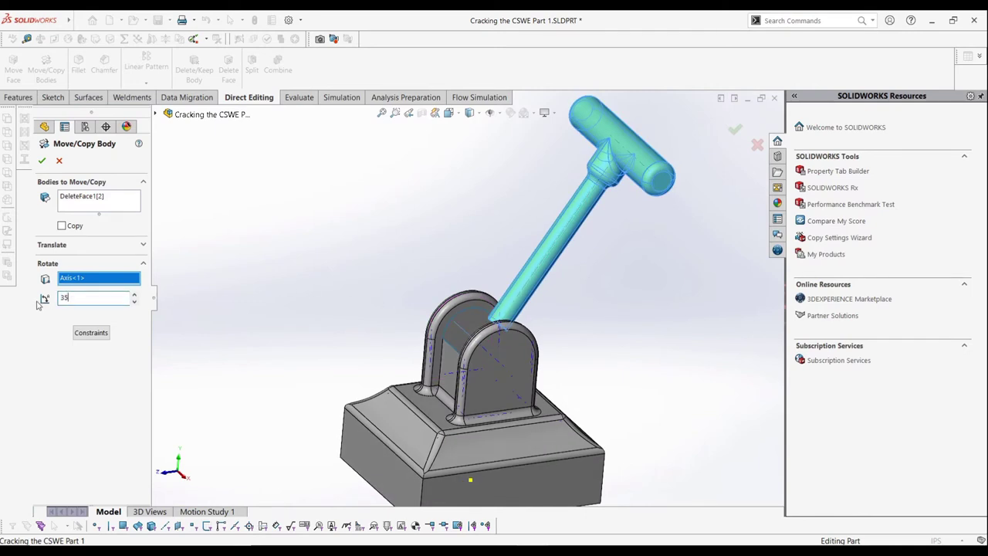
pyautogui.press('Return')
pyautogui.click(42, 160)
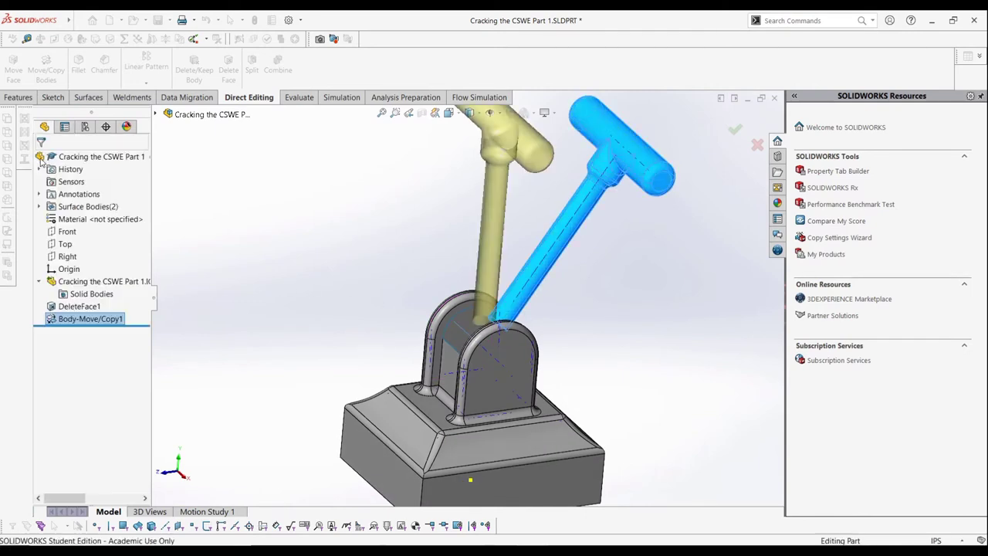
# Loft a surface between the two straight edges of the opening, using the arc edges on both uprights as guide curves
pyautogui.moveTo(612, 301); pyautogui.dragTo(563, 269, button='middle')
pyautogui.scroll(3, 540, 255)
pyautogui.scroll(-5, 464, 232)
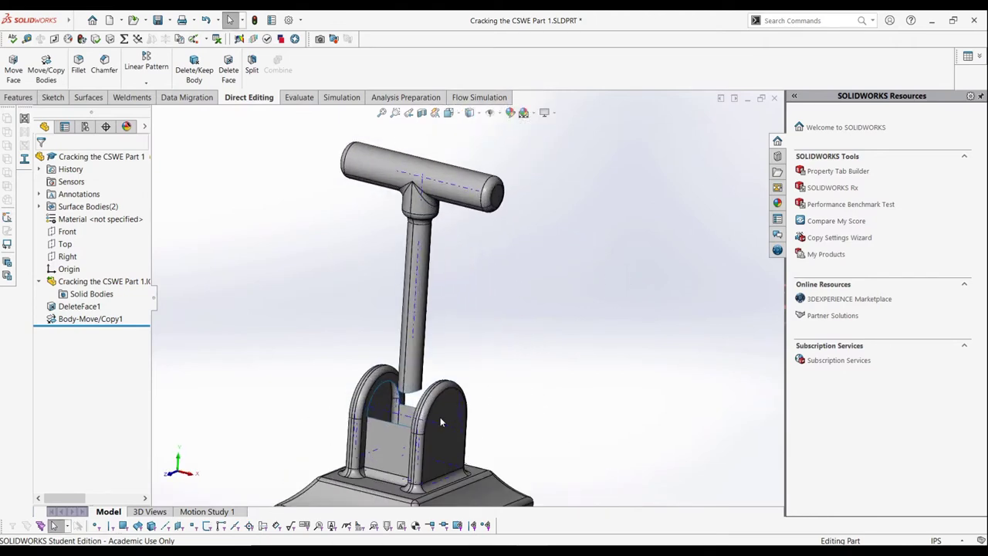
pyautogui.click(86, 101)
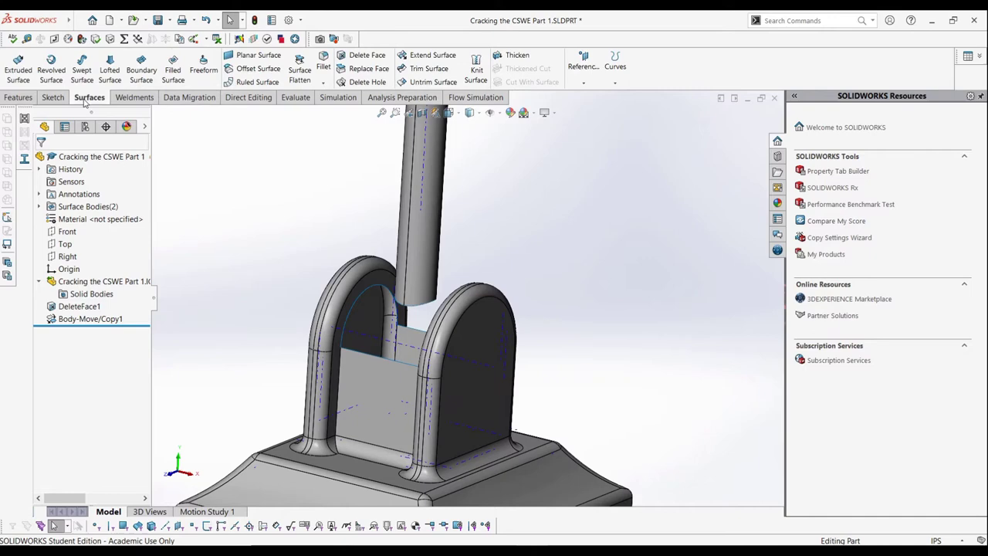
pyautogui.click(110, 69)
pyautogui.scroll(-2, 236, 269)
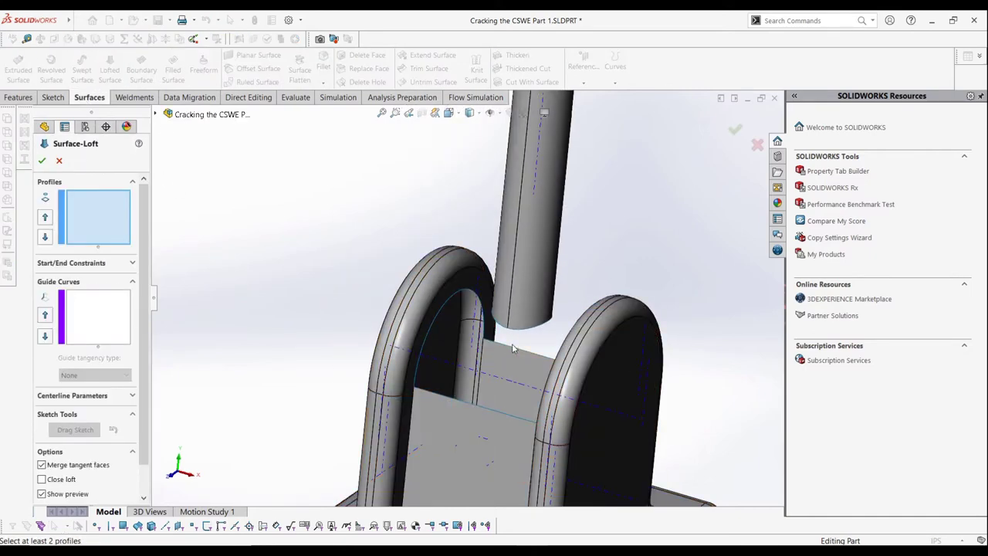
pyautogui.click(513, 349)
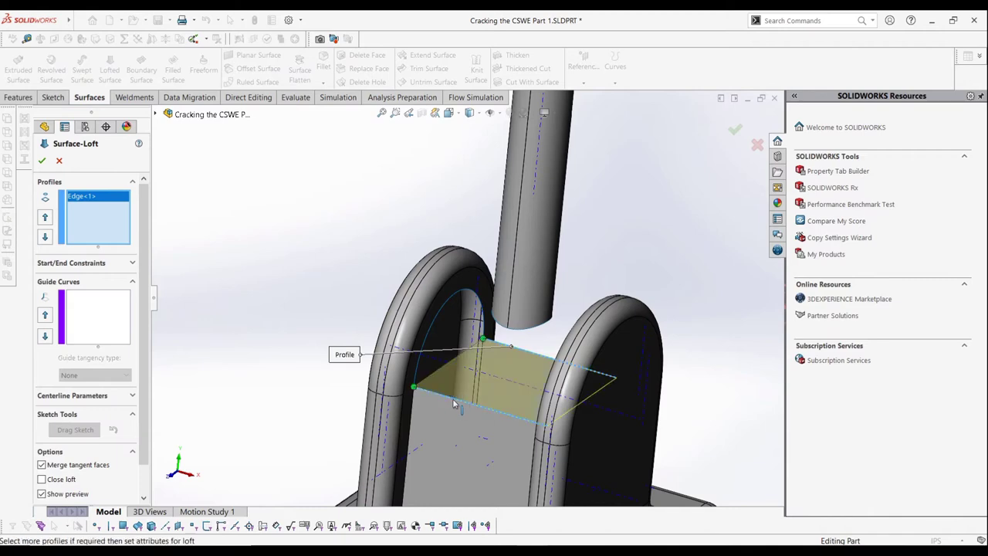
pyautogui.click(454, 403)
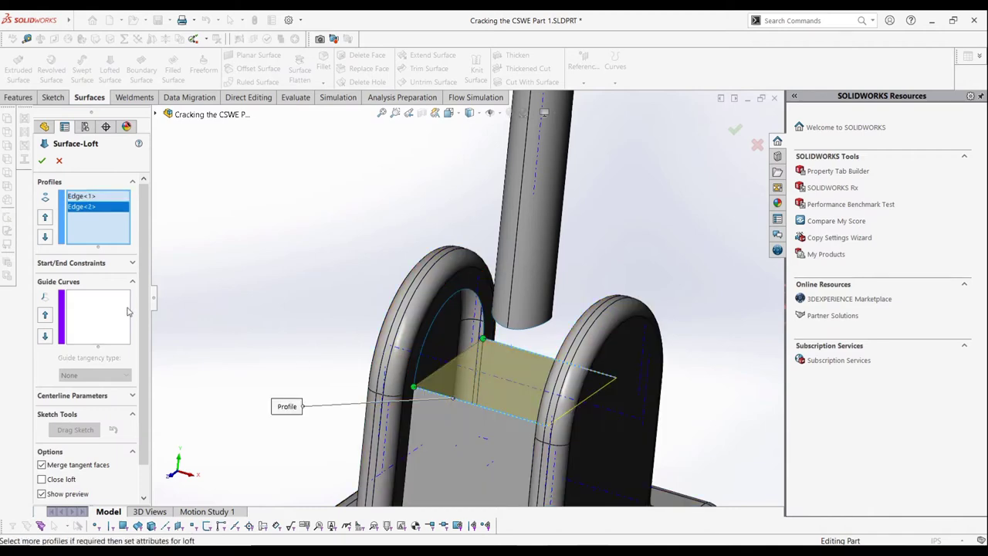
pyautogui.click(446, 306)
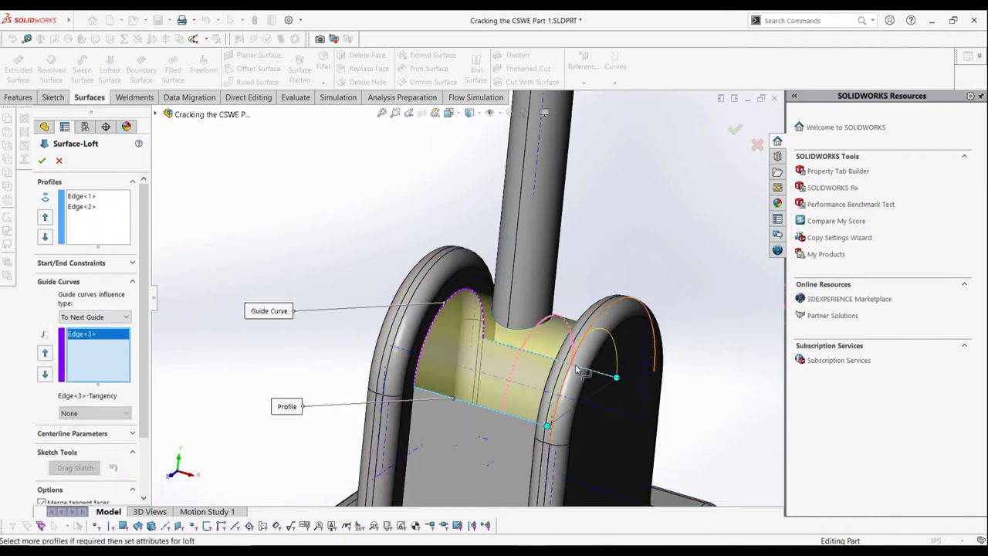
pyautogui.moveTo(578, 370); pyautogui.dragTo(530, 339, button='middle')
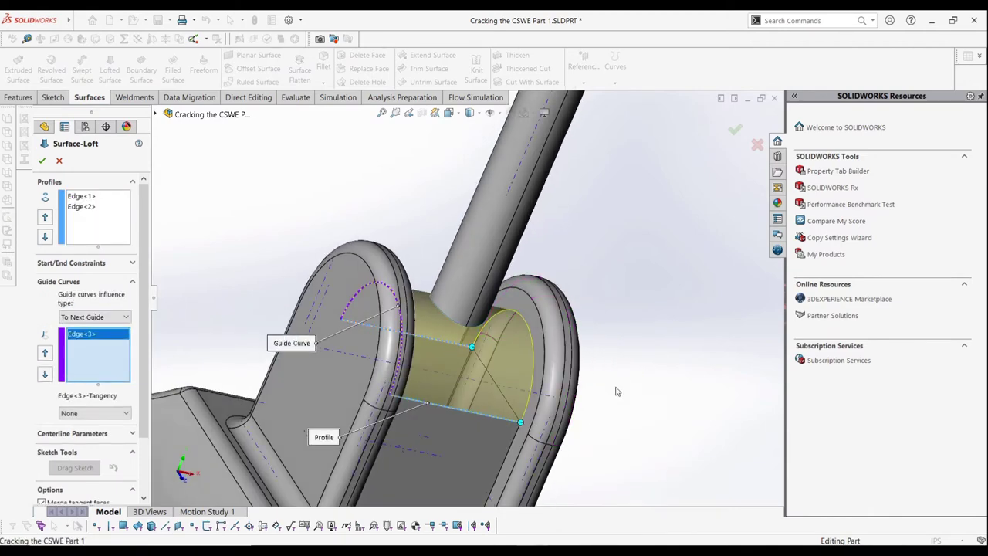
pyautogui.click(530, 333)
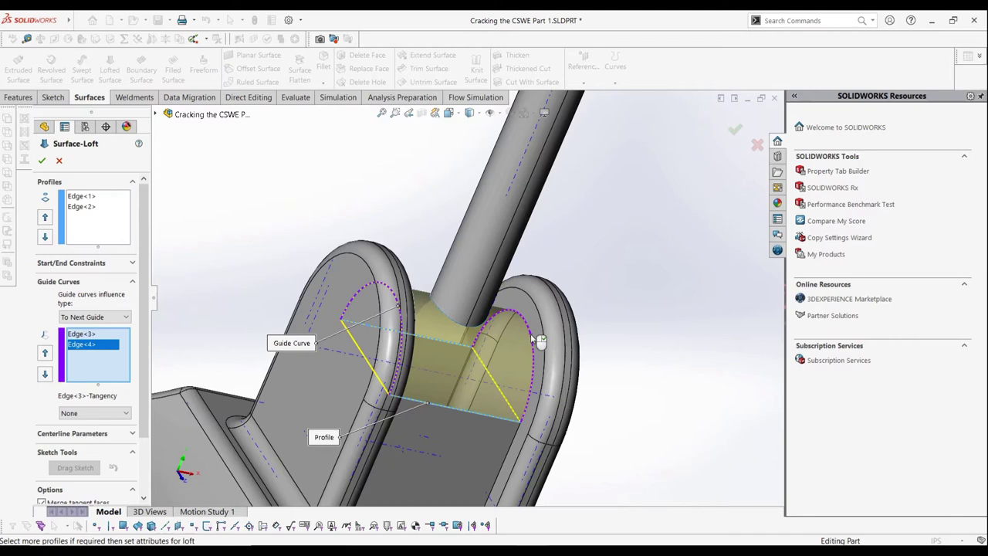
pyautogui.click(44, 161)
# Hide the base surface body DeleteFace1[1], leaving the handle and the lofted surface shown
pyautogui.moveTo(503, 350); pyautogui.dragTo(578, 296, button='middle')
pyautogui.scroll(3, 578, 296)
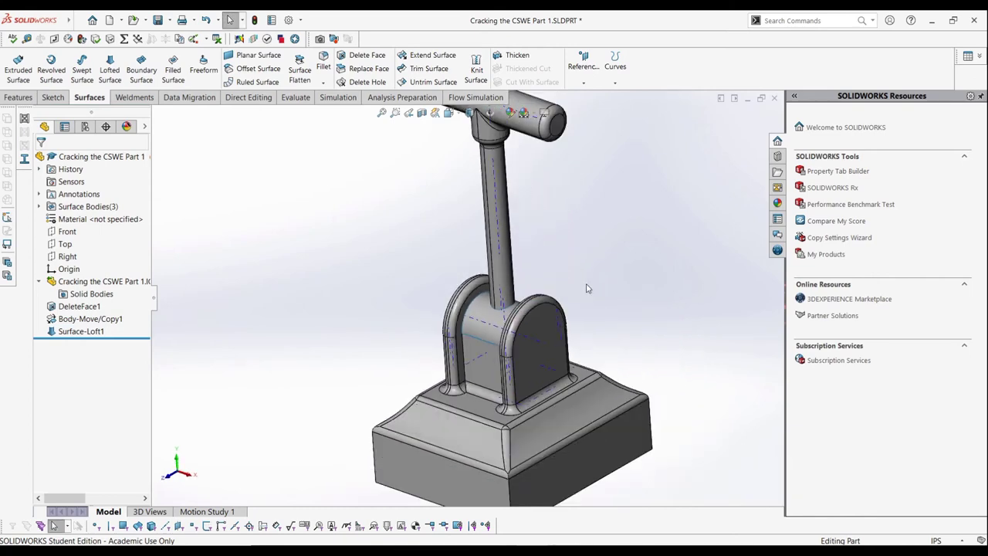
pyautogui.scroll(-2, 607, 366)
pyautogui.scroll(2, 607, 366)
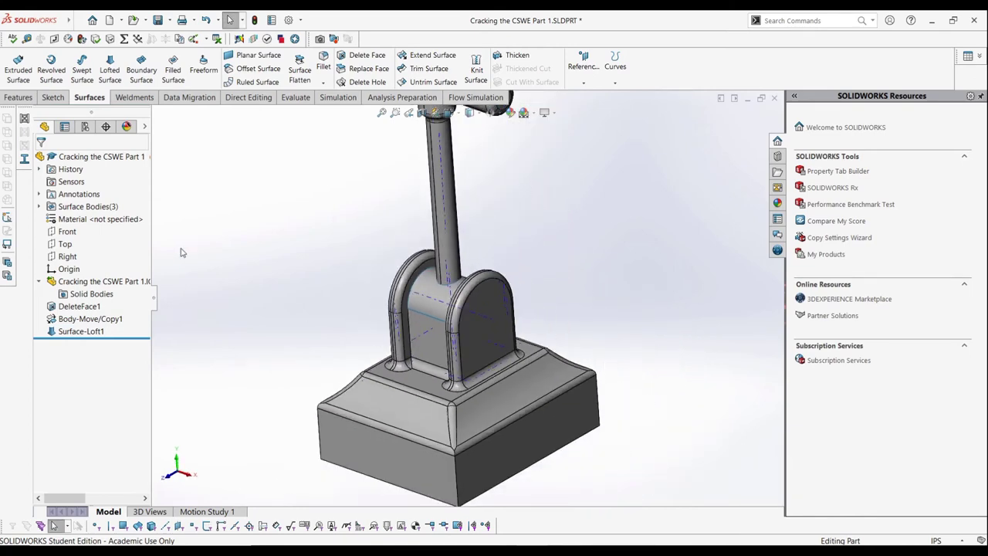
pyautogui.doubleClick(56, 208)
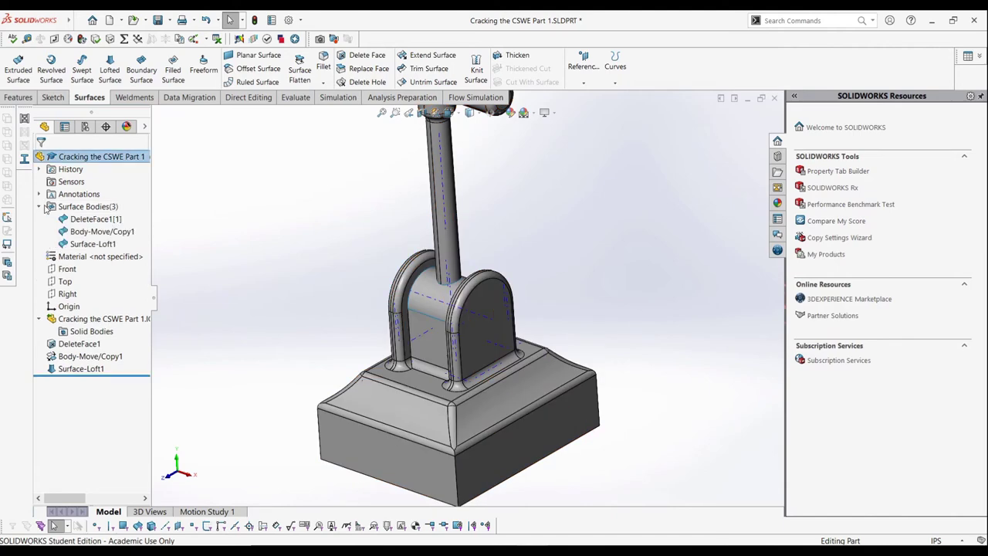
pyautogui.rightClick(81, 220)
pyautogui.click(90, 202)
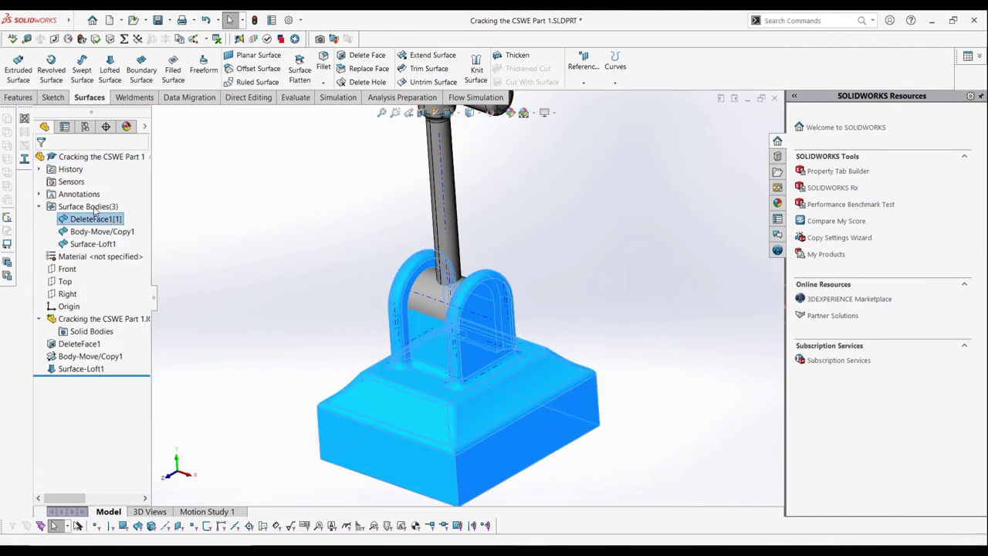
pyautogui.click(245, 274)
# Examine where the handle shaft meets the underside of the lofted surface, and select the lofted surface
pyautogui.scroll(-8, 454, 282)
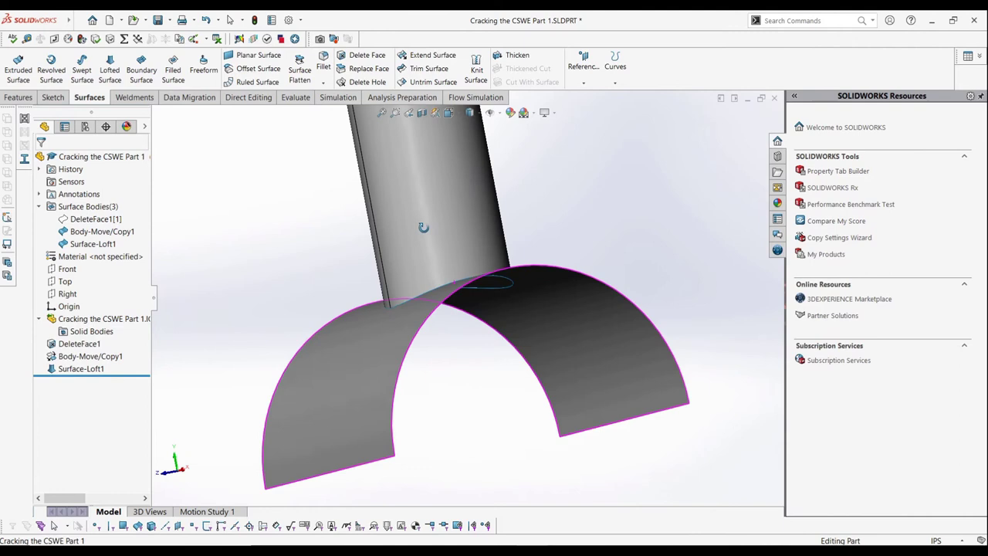
pyautogui.scroll(2, 500, 301)
pyautogui.click(496, 314)
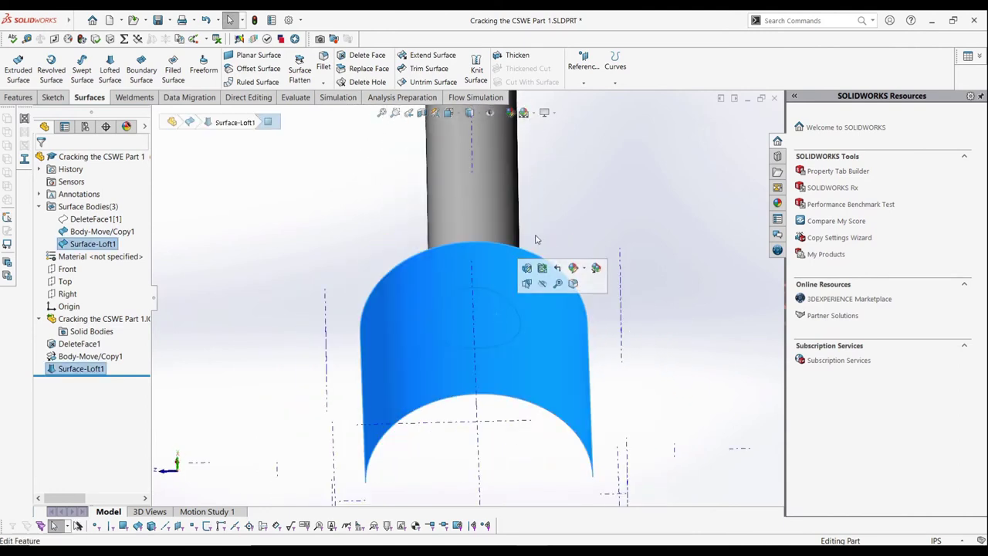
# Mutually trim the handle body and the lofted surface, removing the round patch of the loft inside the handle shaft
pyautogui.moveTo(533, 239)
pyautogui.mouseDown(button='middle')
pyautogui.moveTo(544, 239)
pyautogui.moveTo(538, 319)
pyautogui.moveTo(532, 223)
pyautogui.mouseUp(button='middle')
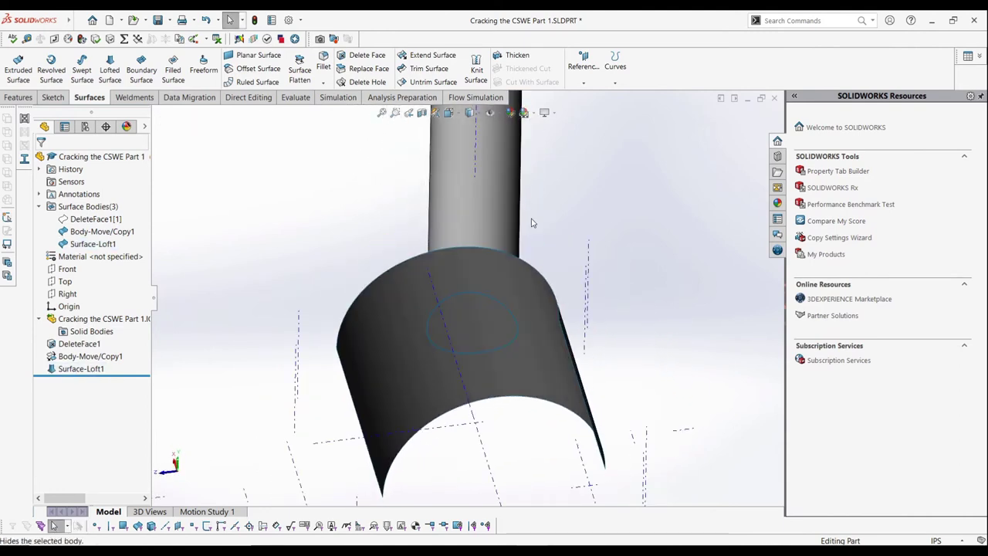
pyautogui.scroll(2, 532, 223)
pyautogui.moveTo(603, 318); pyautogui.dragTo(563, 326, button='middle')
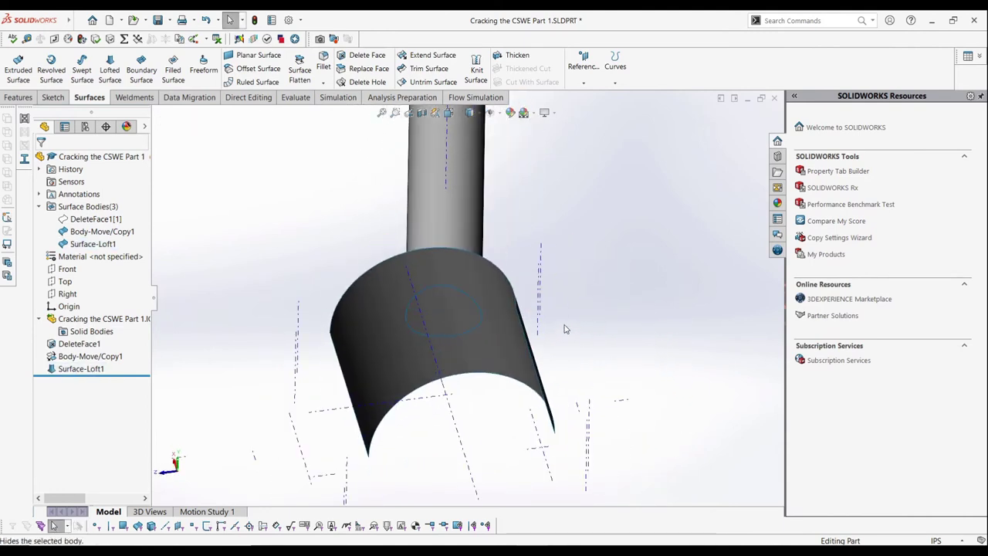
pyautogui.click(417, 71)
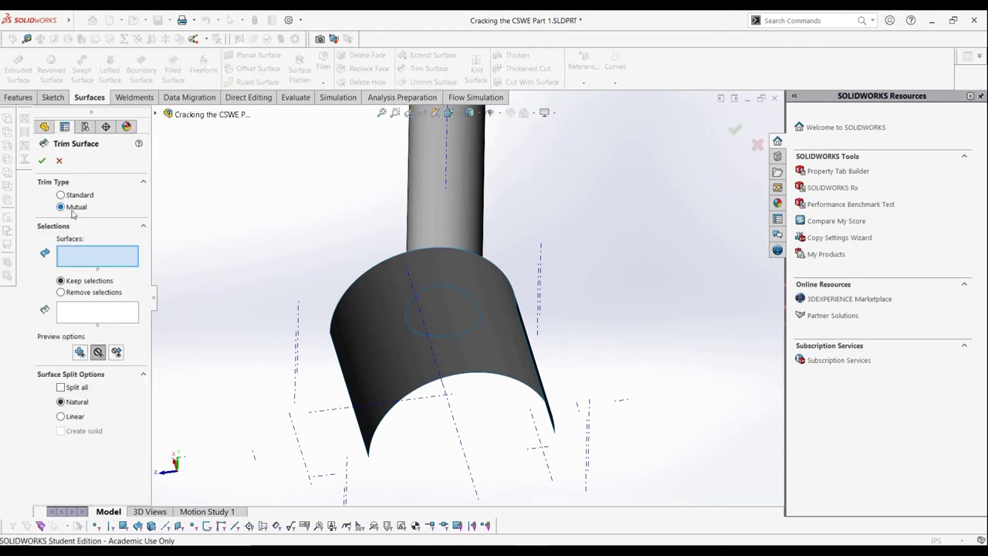
pyautogui.click(441, 202)
pyautogui.click(382, 300)
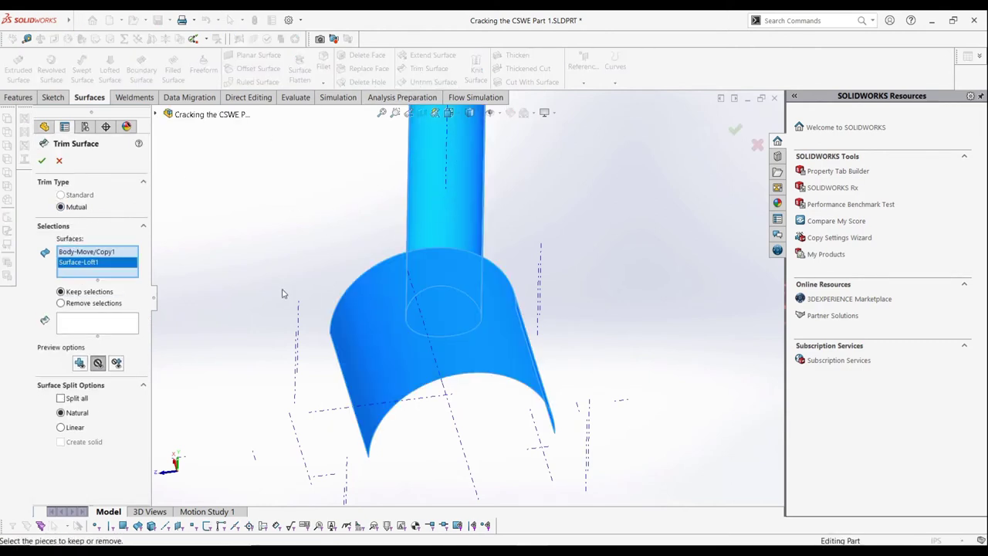
pyautogui.click(119, 325)
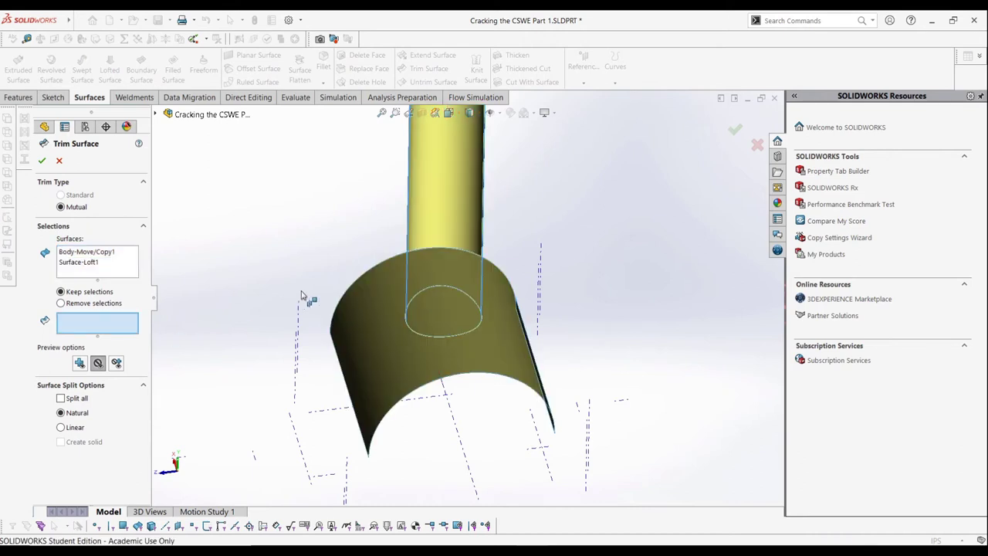
pyautogui.click(424, 303)
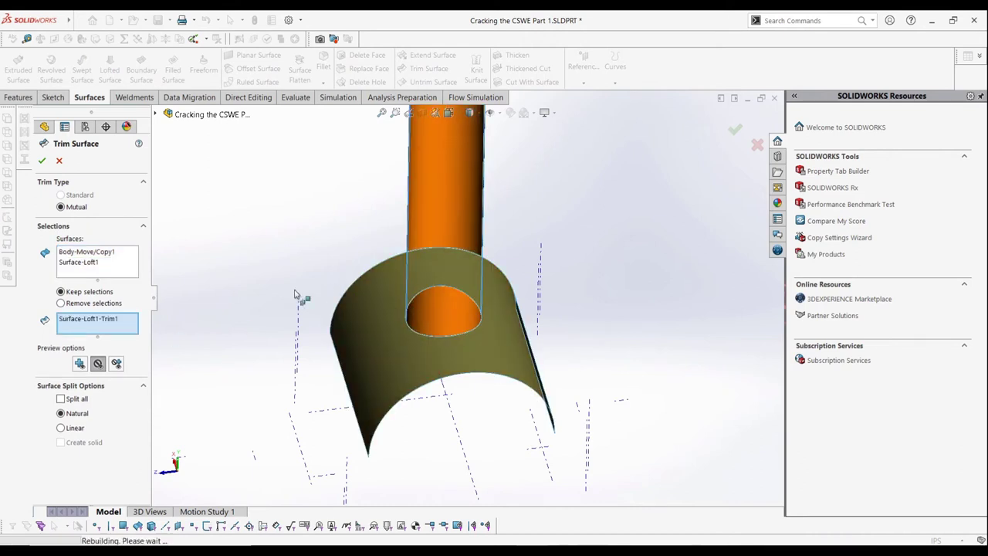
pyautogui.click(61, 302)
pyautogui.click(42, 160)
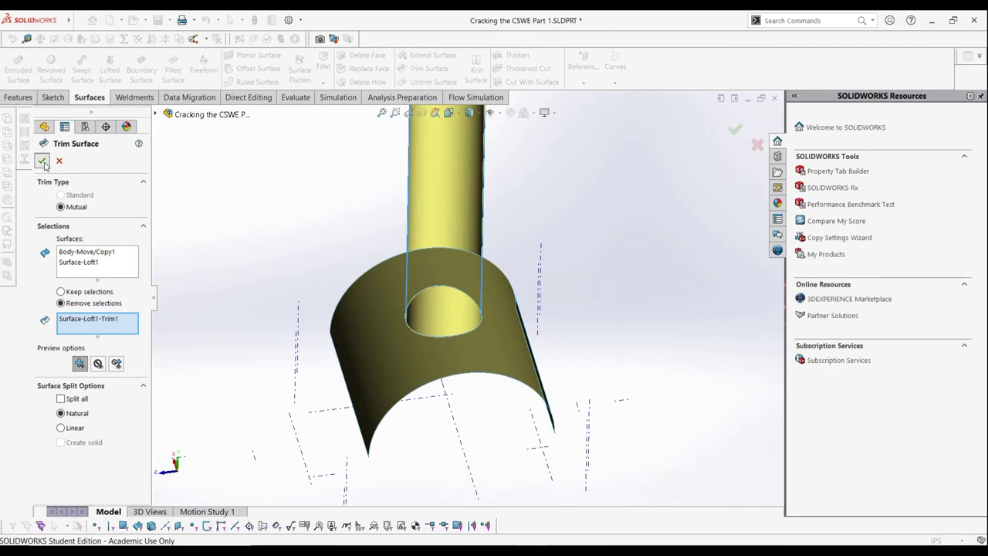
# Show the hidden base surface body DeleteFace1[1] together with the handle and the trimmed loft
pyautogui.moveTo(231, 265); pyautogui.dragTo(316, 397, button='middle')
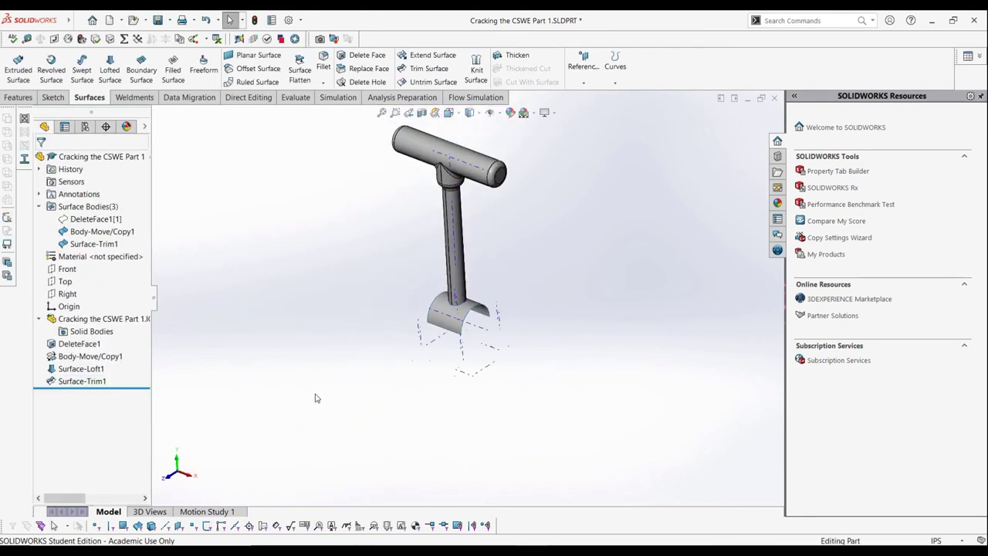
pyautogui.rightClick(112, 219)
pyautogui.click(119, 193)
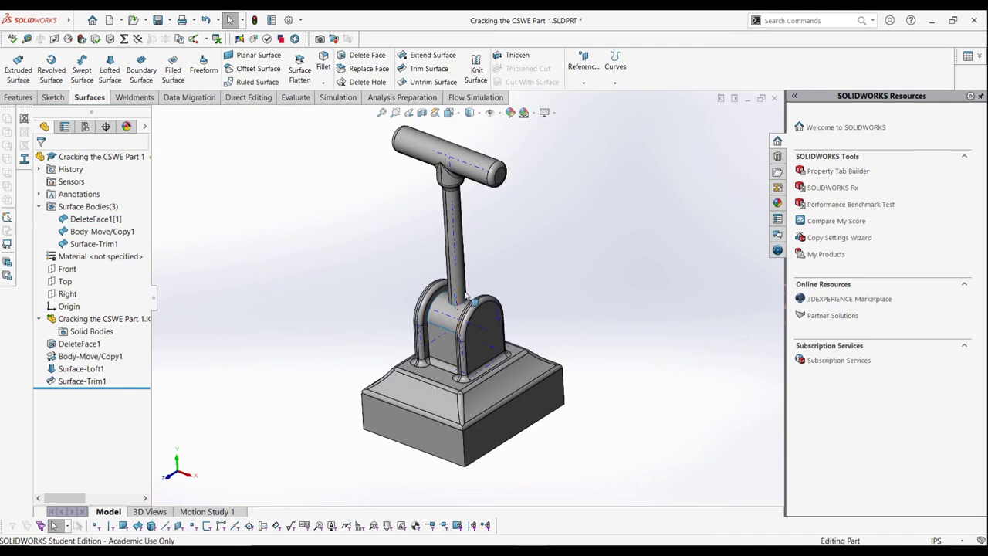
# Knit the handle, the trimmed loft and the base surface bodies into a single solid body, merging entities
pyautogui.scroll(-4, 471, 299)
pyautogui.scroll(4, 483, 331)
pyautogui.scroll(-2, 483, 331)
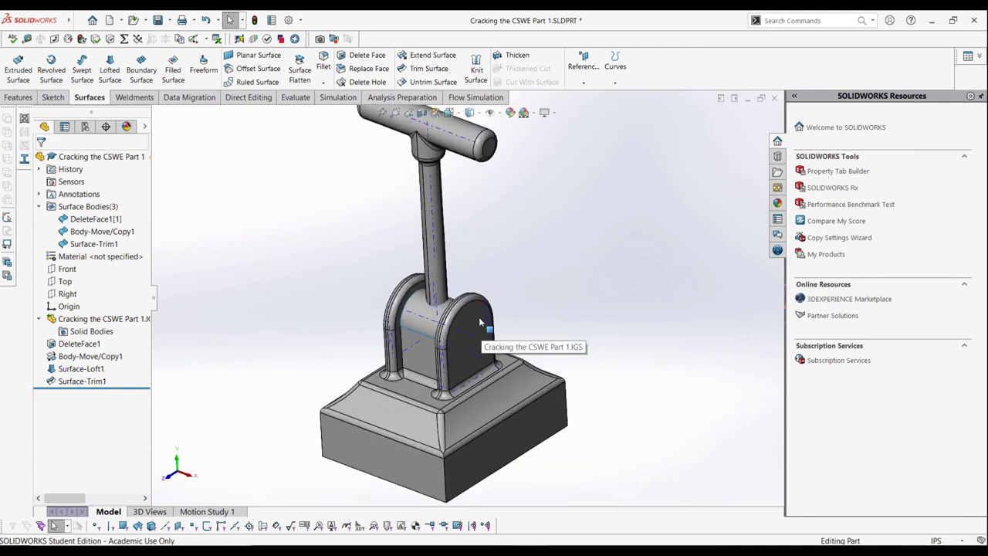
pyautogui.click(477, 70)
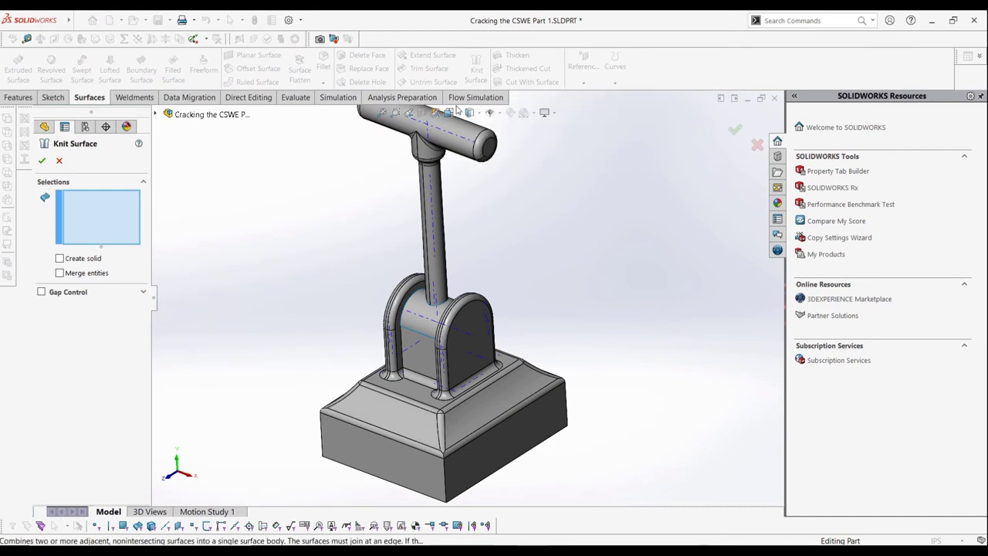
pyautogui.click(424, 225)
pyautogui.click(412, 354)
pyautogui.click(414, 356)
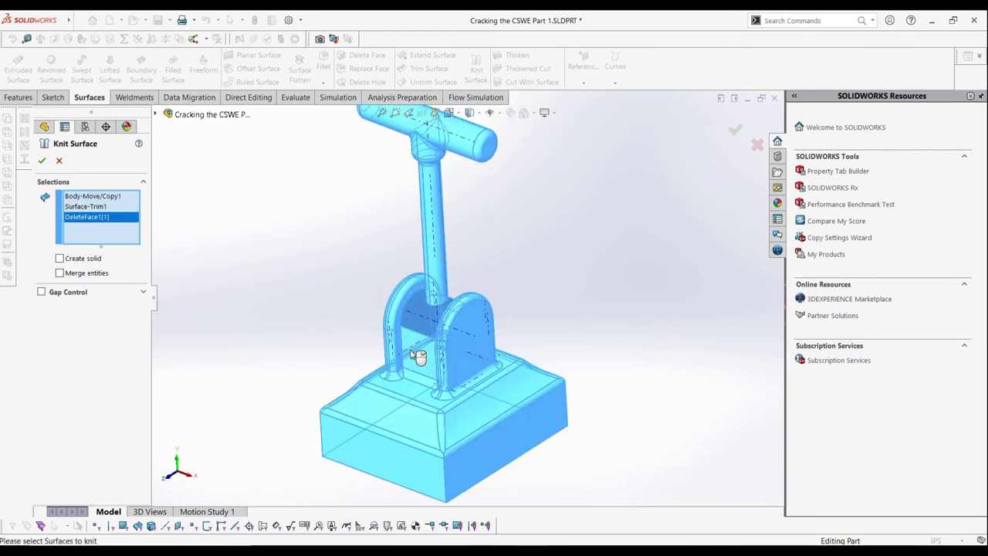
pyautogui.click(80, 273)
pyautogui.click(42, 160)
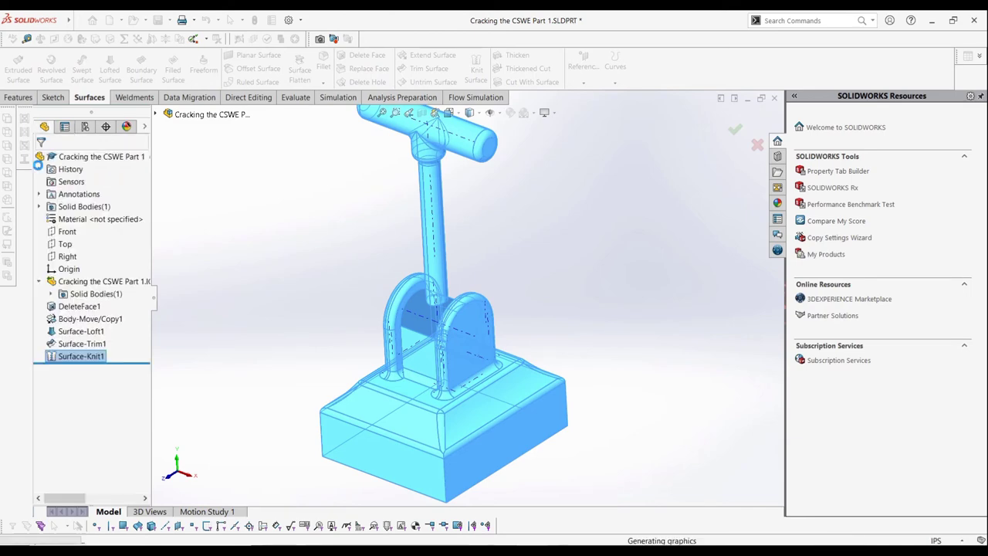
# Inspect the part's interior with a section view through the Front plane, and turn the section off
pyautogui.click(421, 113)
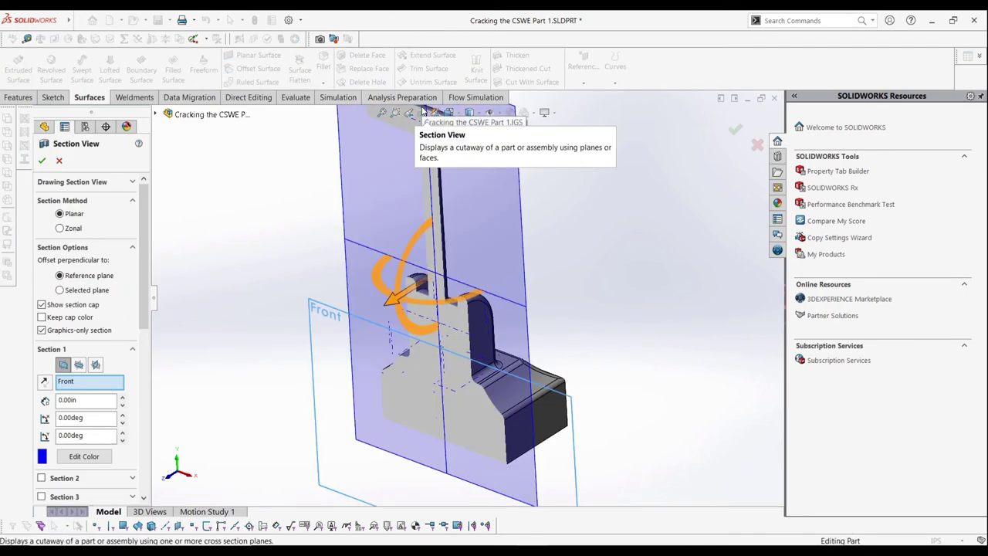
pyautogui.click(41, 160)
pyautogui.moveTo(342, 327); pyautogui.dragTo(309, 255, button='middle')
pyautogui.click(422, 115)
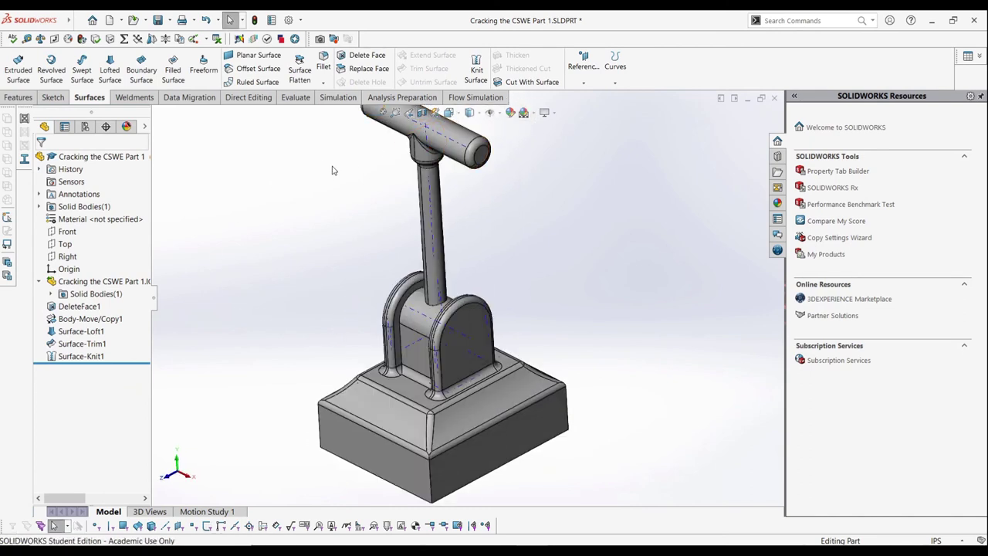
# Evaluate the part's mass properties and highlight the centre of mass coordinates
pyautogui.moveTo(258, 191); pyautogui.dragTo(328, 154, button='right')
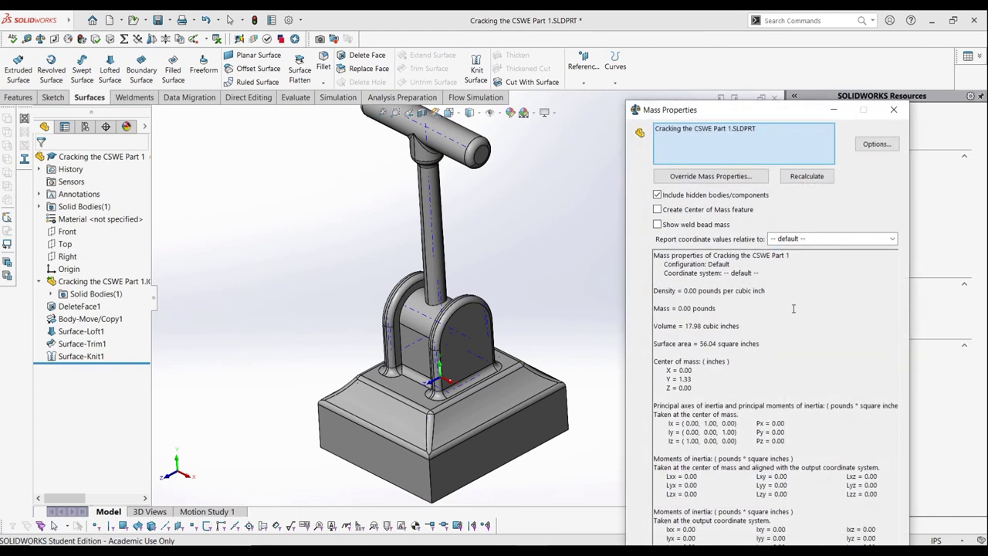
pyautogui.moveTo(696, 387); pyautogui.dragTo(664, 370)
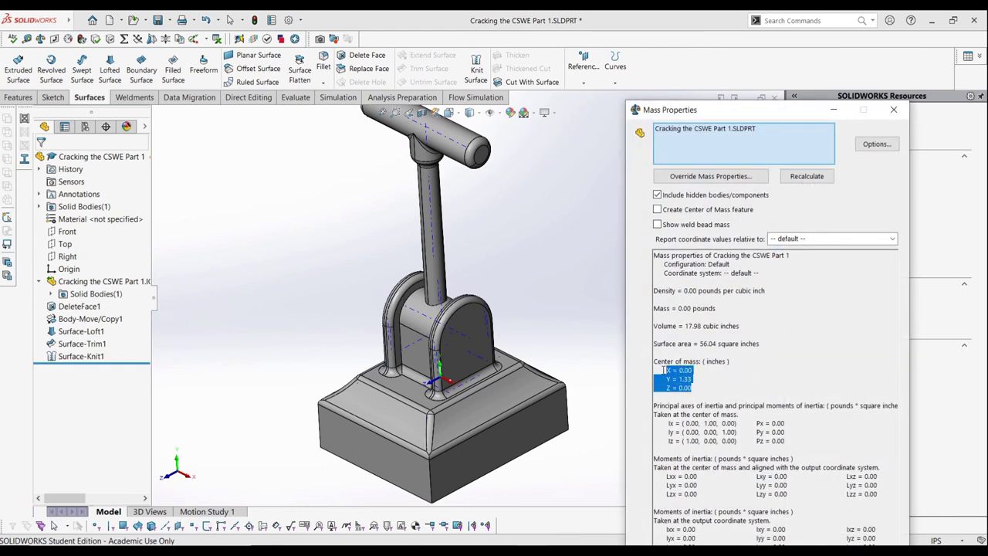